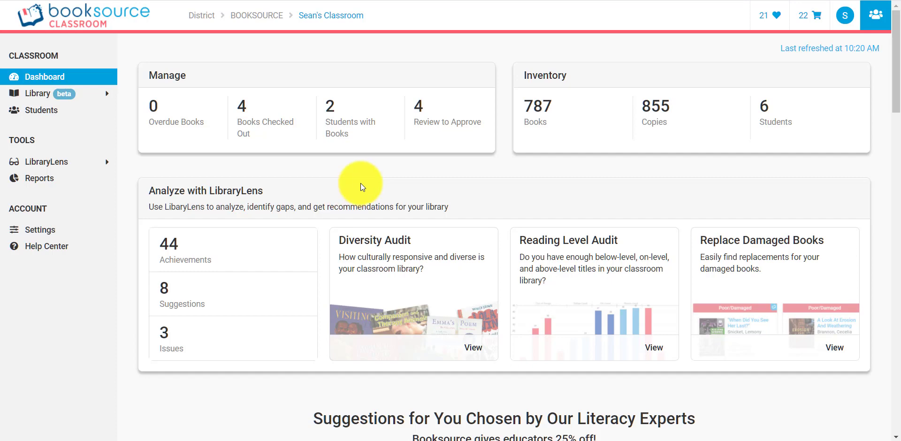
# - Open the classroom library and browse through its first page of books
pyautogui.click(101, 100)
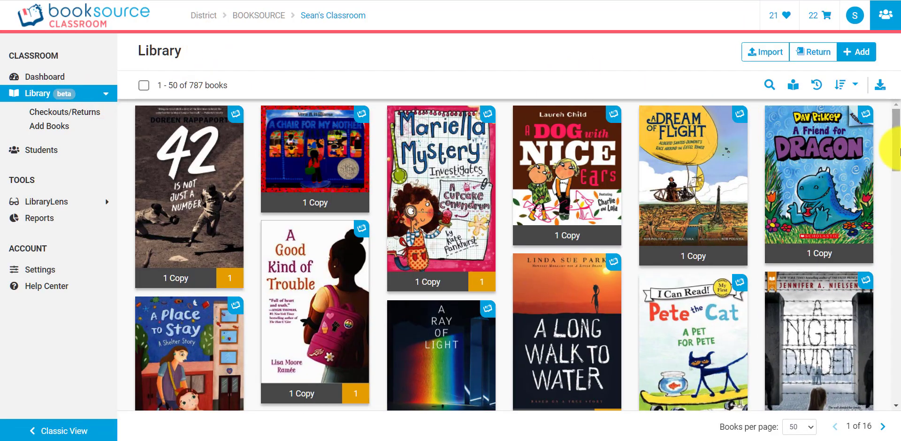
pyautogui.moveTo(898, 155); pyautogui.dragTo(895, 380)
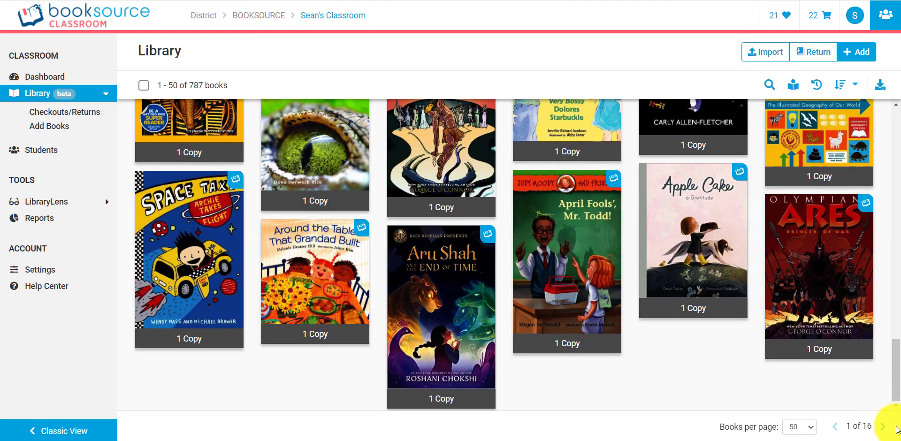
# - Examine the books-per-page choices and the sort options available for the library list
pyautogui.click(806, 425)
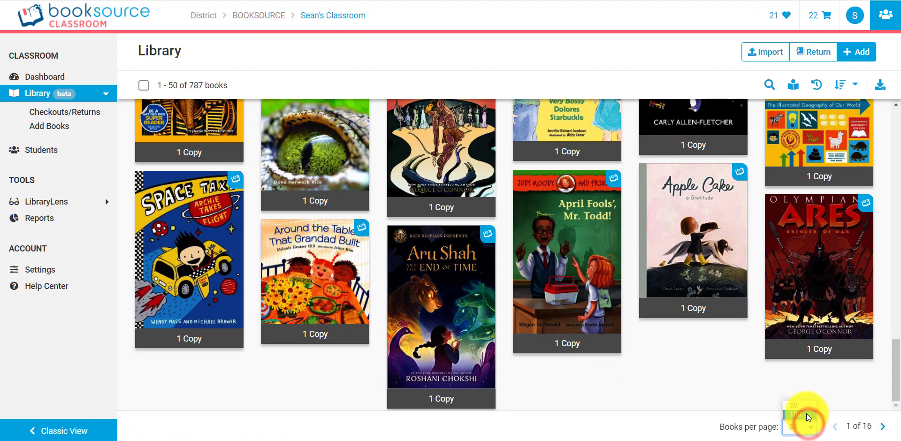
pyautogui.click(750, 376)
pyautogui.moveTo(894, 369); pyautogui.dragTo(896, 83)
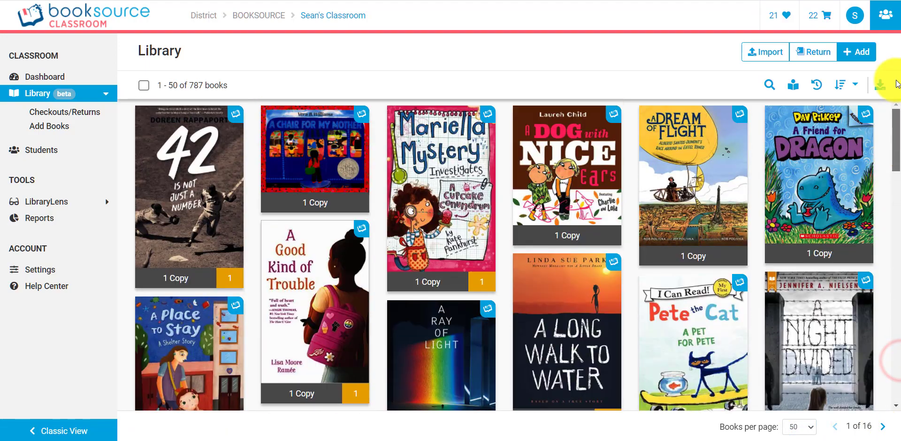
pyautogui.click(856, 88)
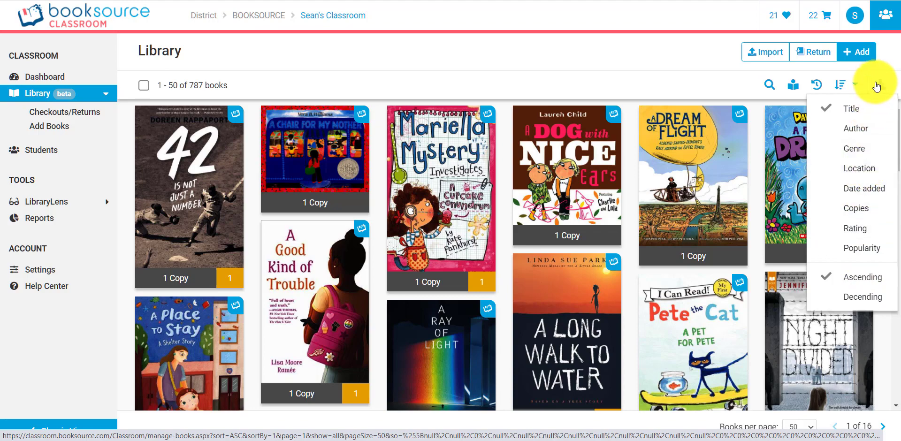
pyautogui.click(698, 58)
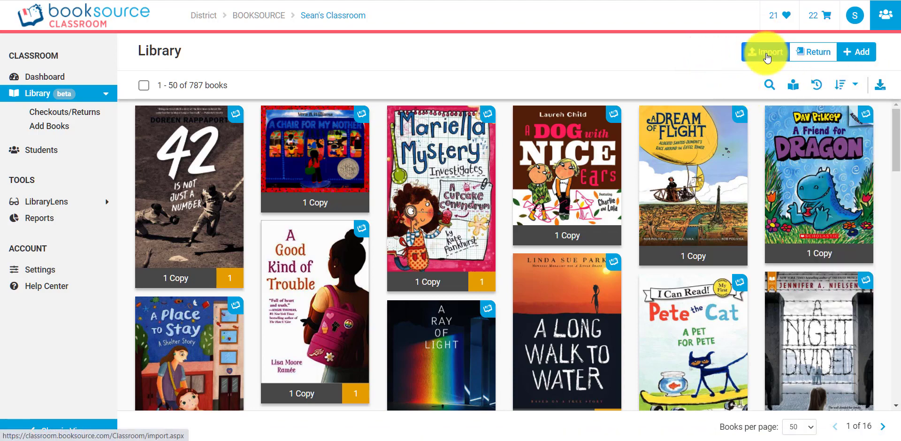
# - Open the Excel import page from the library's import options, review its instructions, and return to the import choices
pyautogui.click(765, 53)
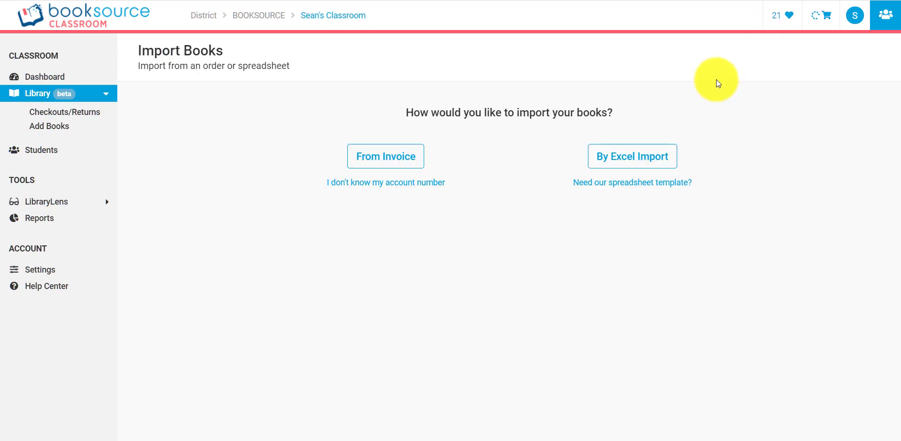
pyautogui.click(634, 161)
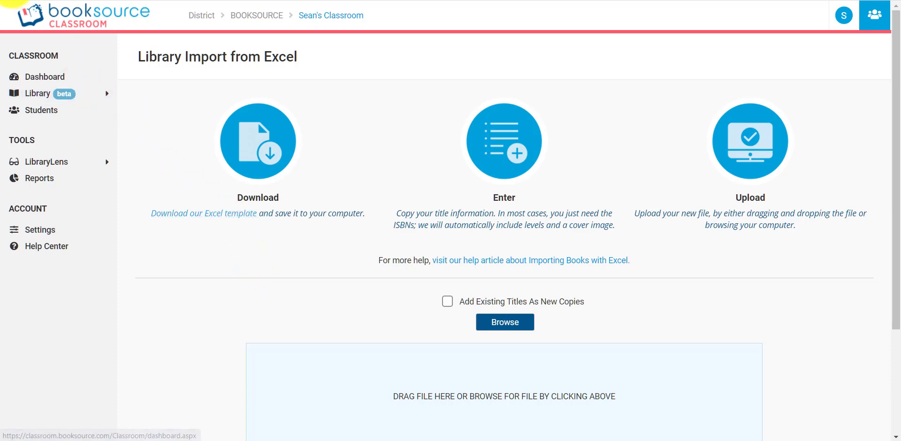
pyautogui.hotkey('alt', 'Left')
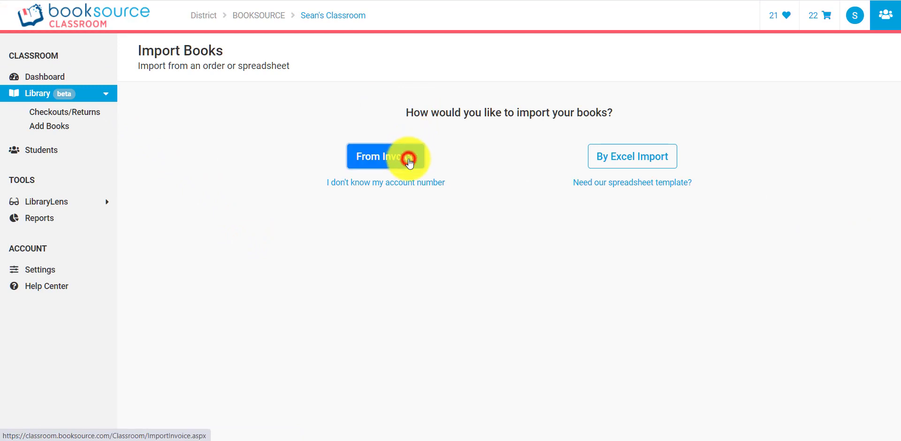
# - Open the invoice import page and examine the account number examples and the invoice lookup section
pyautogui.click(409, 162)
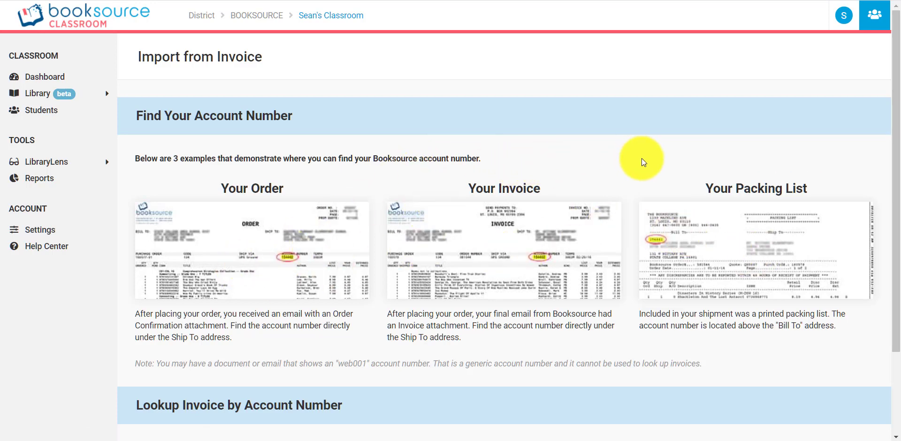
pyautogui.scroll(-2, 630, 167)
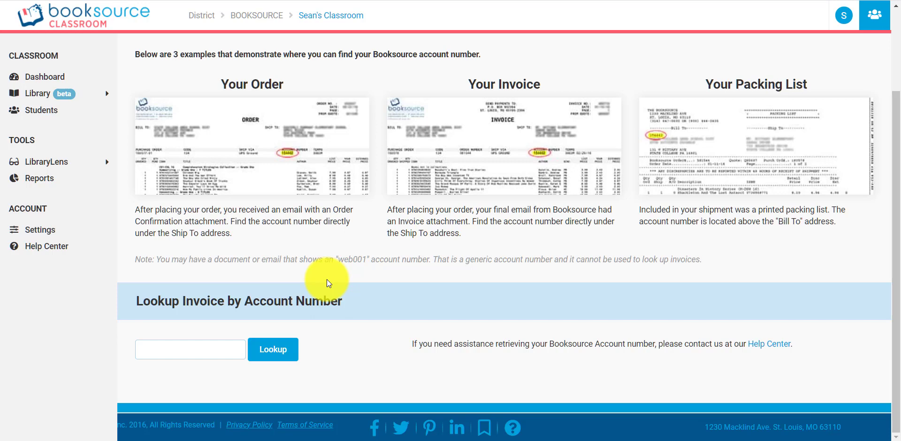
pyautogui.scroll(2, 327, 280)
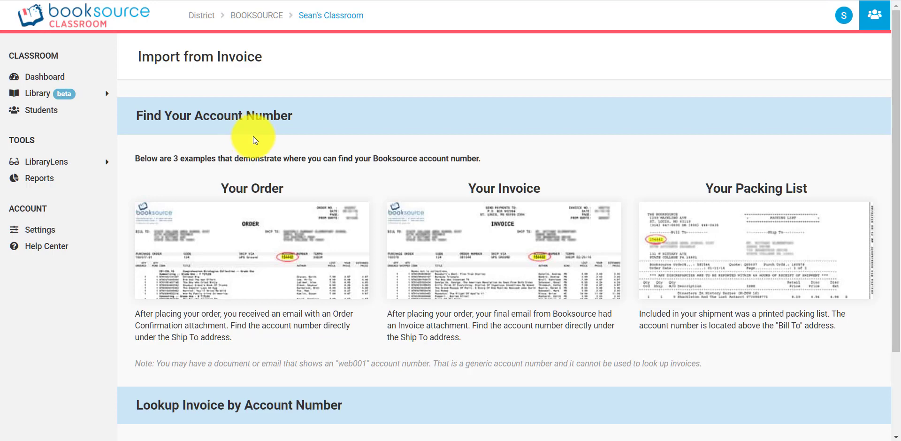
# - Open the book "42 Is Not Just A Number" from the library and review its details, reading levels and copies
pyautogui.click(82, 95)
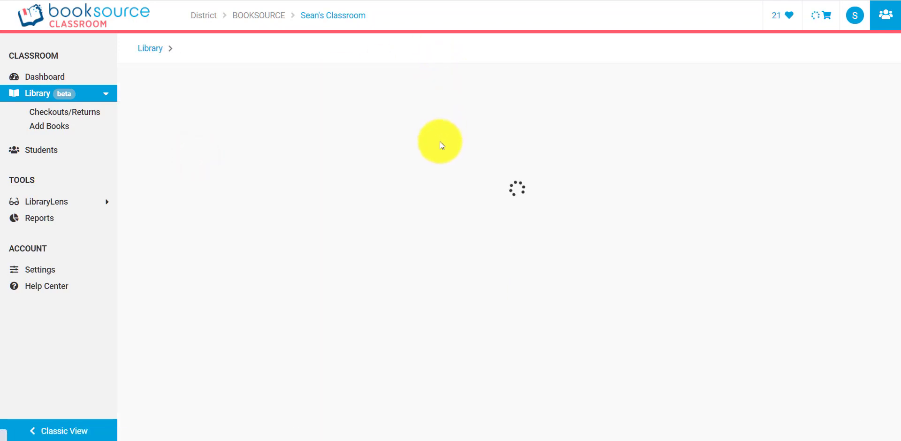
pyautogui.scroll(-3, 478, 173)
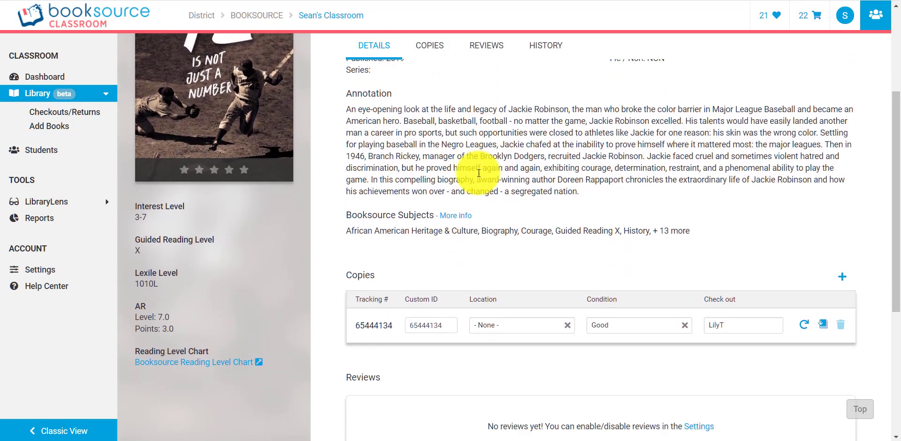
pyautogui.scroll(3, 474, 171)
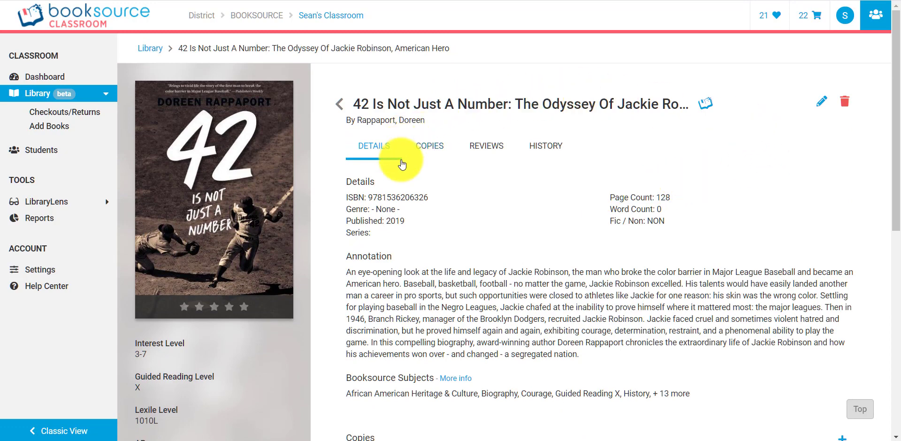
pyautogui.scroll(-3, 461, 209)
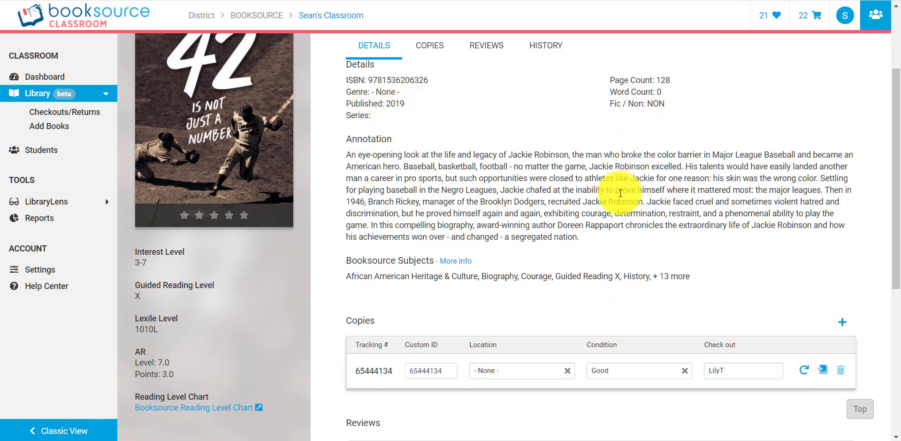
pyautogui.scroll(-1, 600, 190)
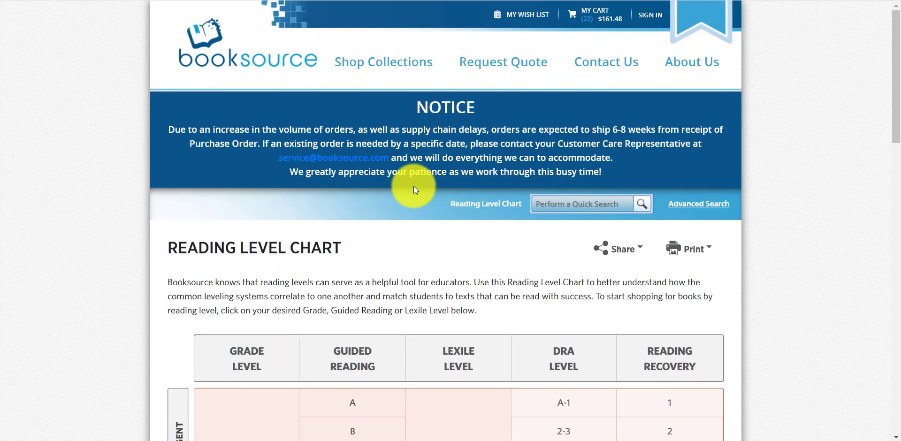
# - Examine the Booksource Reading Level Chart linked from the book's details, and close it
pyautogui.scroll(-4, 415, 186)
pyautogui.moveTo(897, 116); pyautogui.dragTo(879, 120)
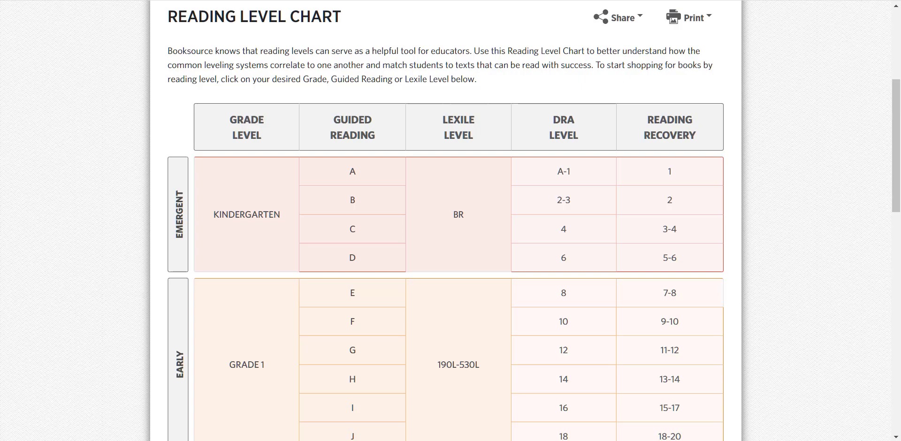
pyautogui.hotkey('ctrl', 'w')
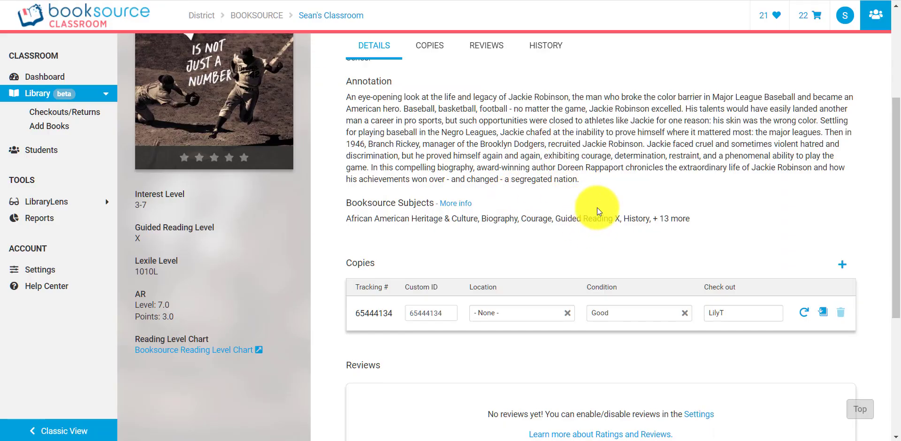
# - View the edit form of "42 Is Not Just A Number" and return to the library without changing anything
pyautogui.scroll(4, 597, 207)
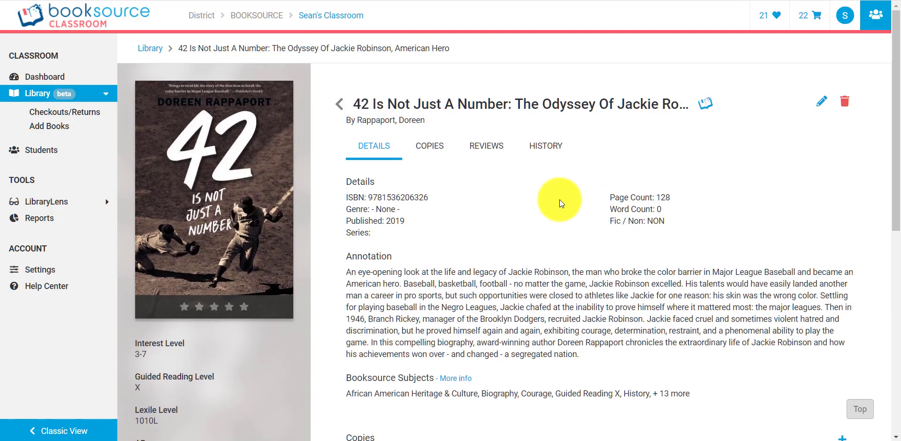
pyautogui.click(820, 100)
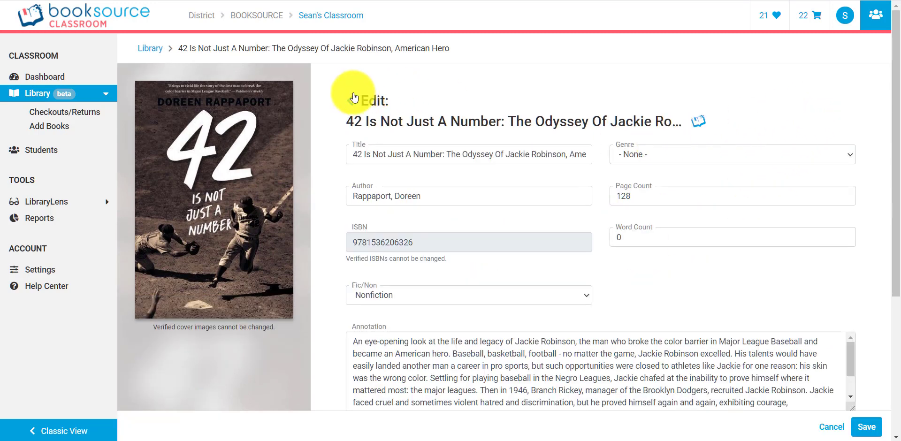
pyautogui.click(352, 99)
pyautogui.click(153, 47)
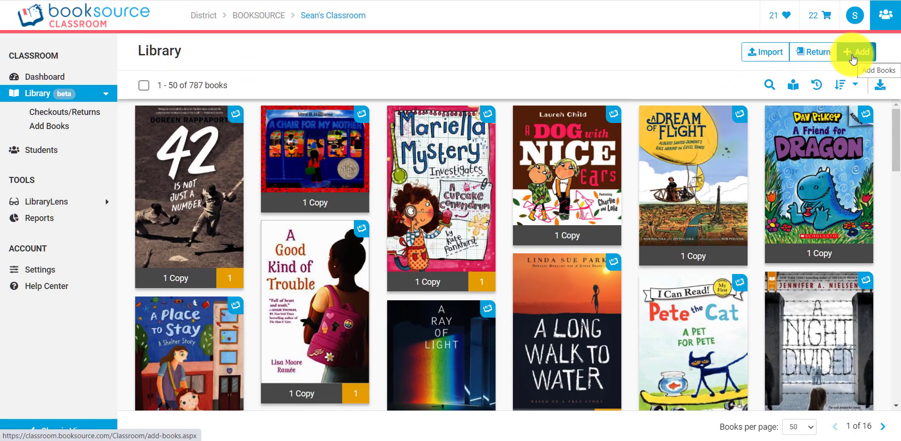
pyautogui.click(853, 53)
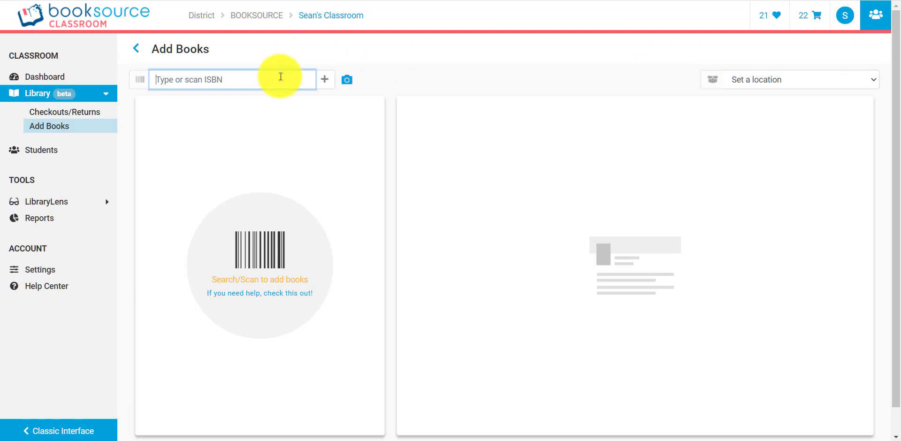
pyautogui.click(280, 75)
pyautogui.click(257, 101)
pyautogui.click(326, 86)
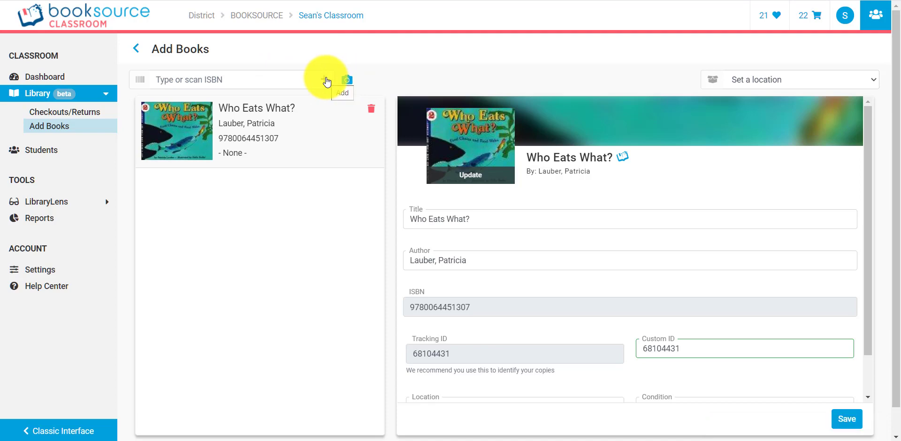
pyautogui.click(326, 81)
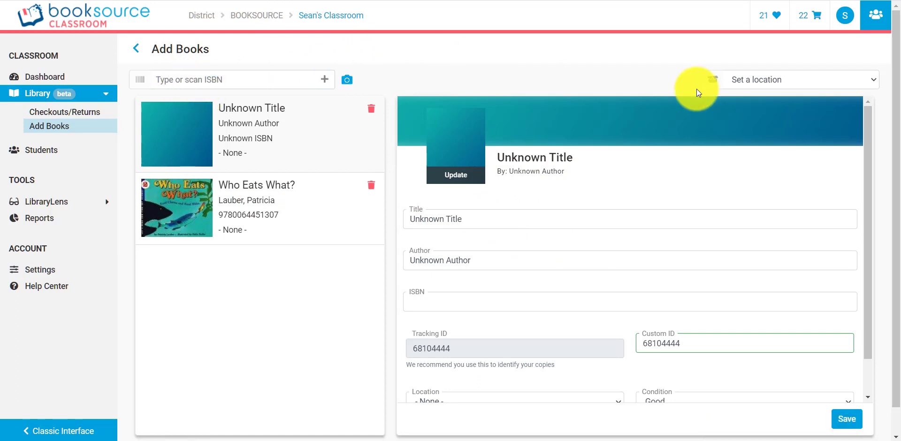
# - Check which locations can be set for newly added books, leaving the location unset
pyautogui.click(788, 74)
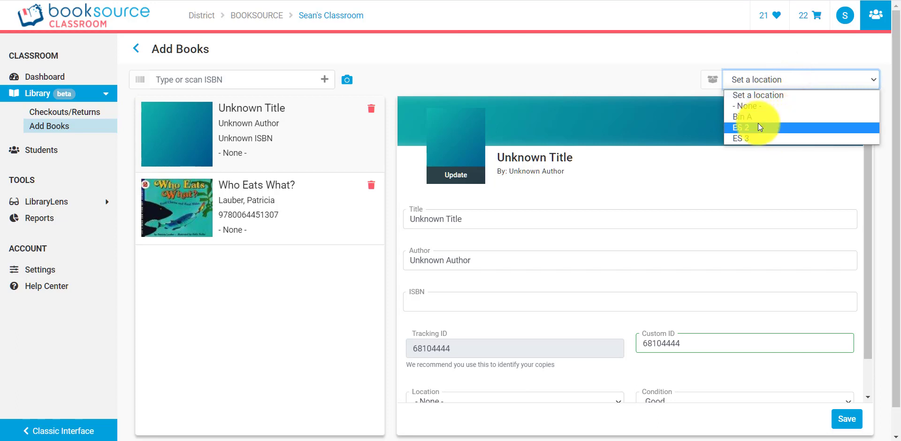
pyautogui.click(634, 61)
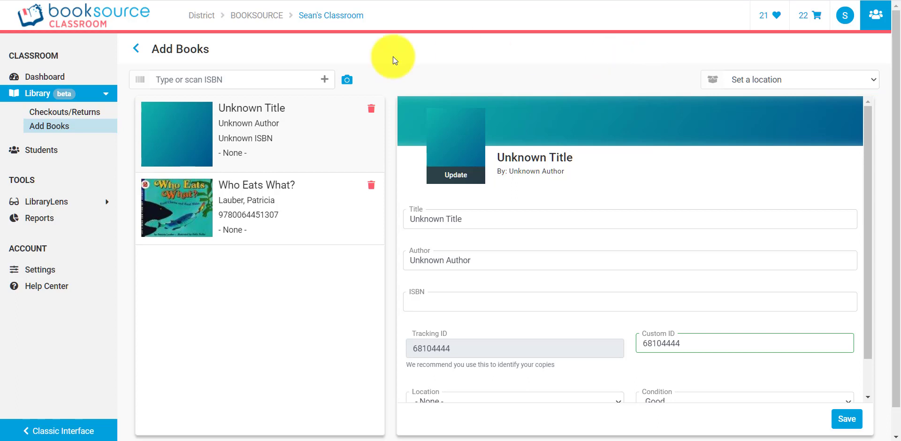
# - Add "National Geographic Guide to the National Parks of the United States" by scanning its ISBN barcode with the camera
pyautogui.click(286, 77)
pyautogui.click(299, 64)
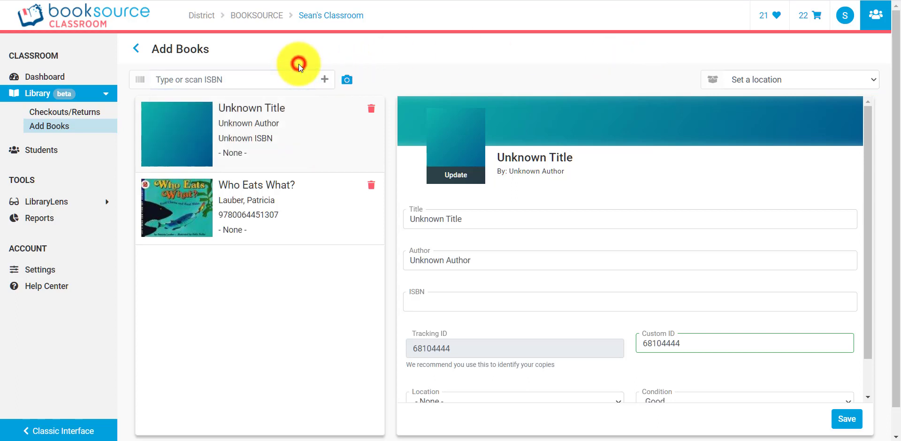
pyautogui.click(347, 81)
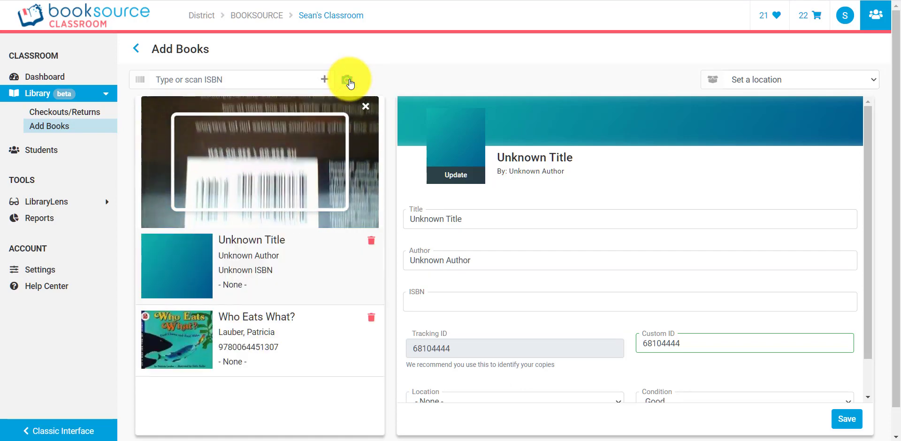
pyautogui.click(348, 81)
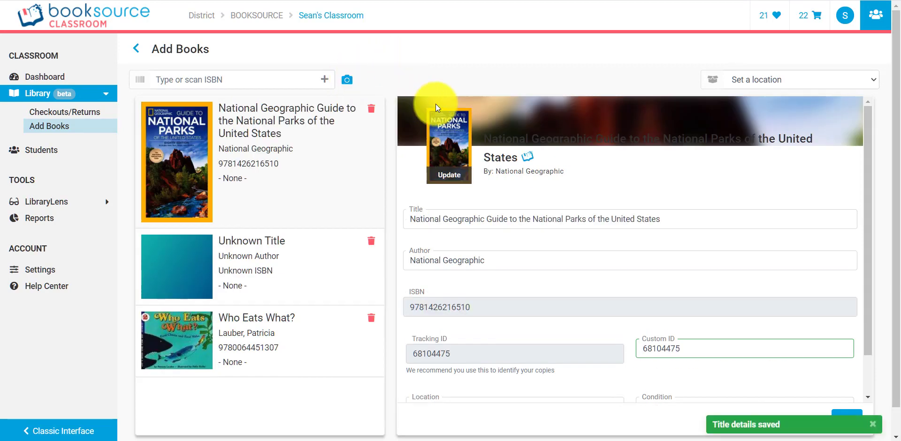
# - Examine the title, author, ISBN, tracking ID and custom ID details of the National Geographic national parks guide
pyautogui.moveTo(577, 160); pyautogui.dragTo(470, 124)
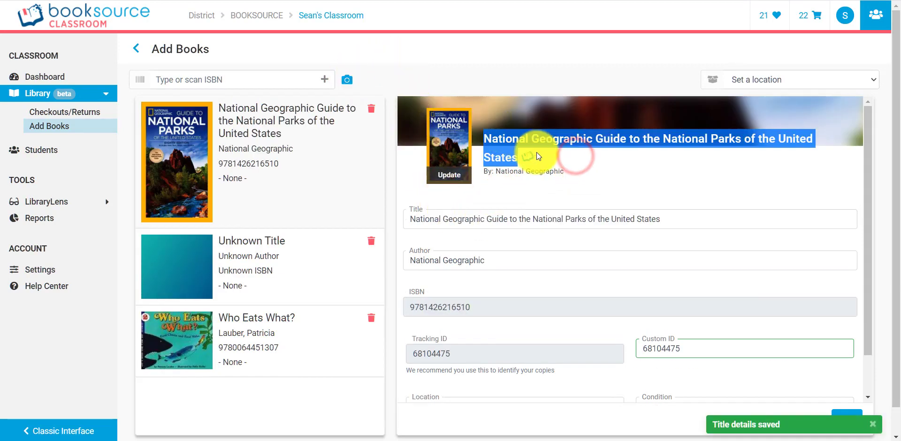
pyautogui.scroll(-1, 565, 216)
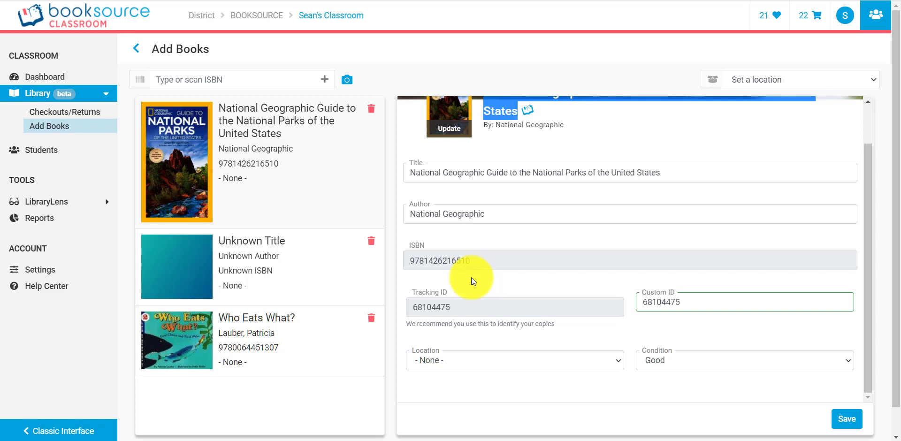
pyautogui.click(471, 277)
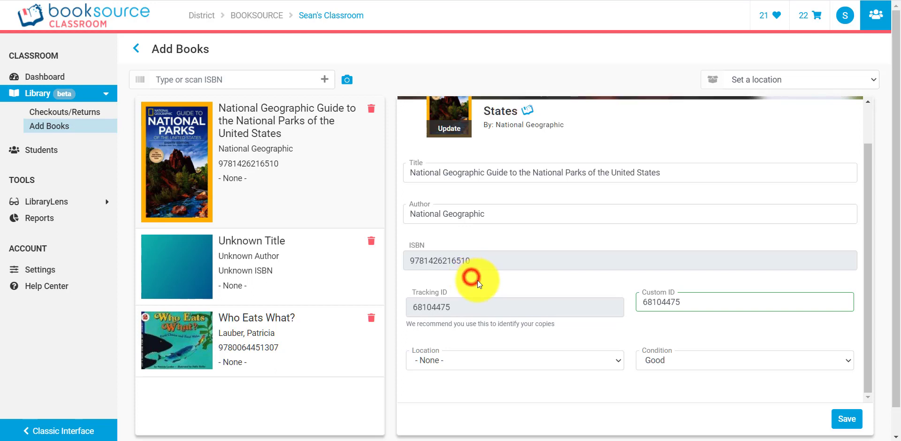
pyautogui.doubleClick(694, 305)
pyautogui.click(623, 282)
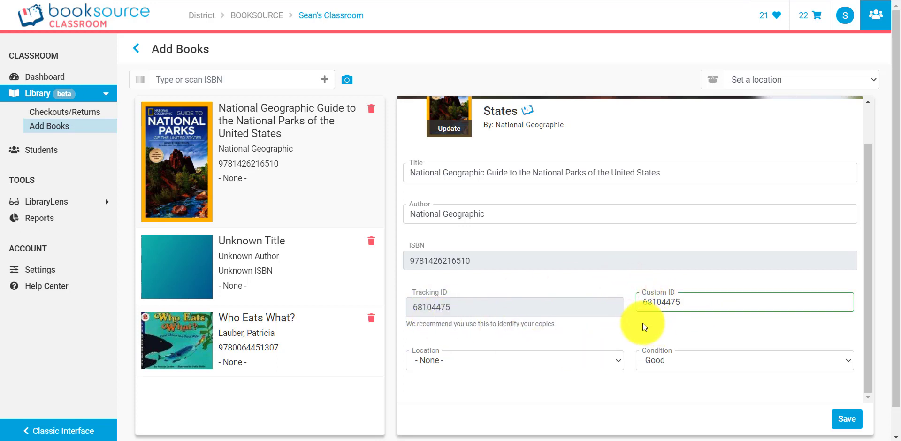
# - Check which conditions and locations can be assigned to the National Geographic guide, without selecting a different one
pyautogui.click(657, 362)
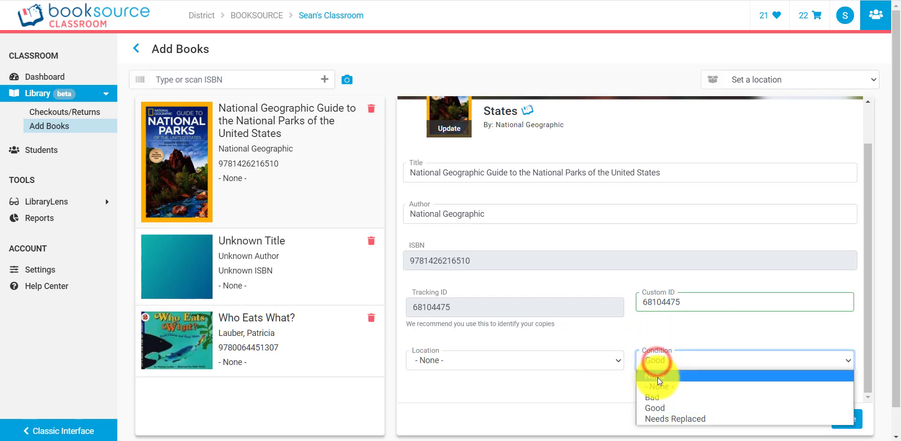
pyautogui.click(618, 378)
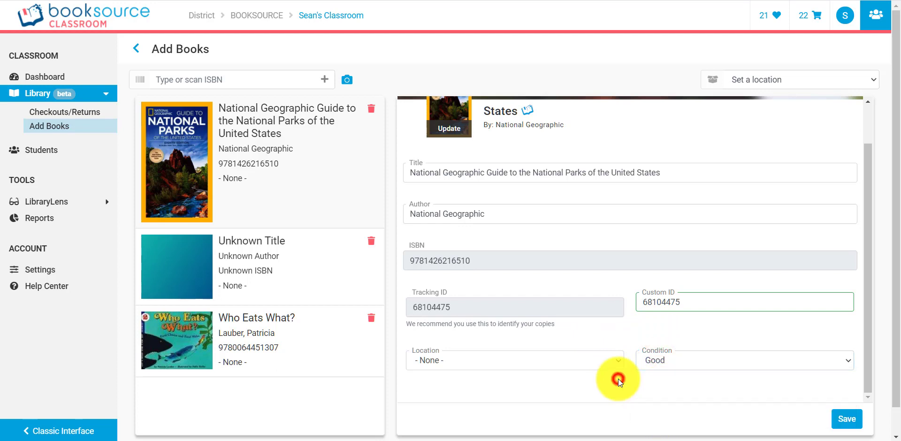
pyautogui.click(653, 363)
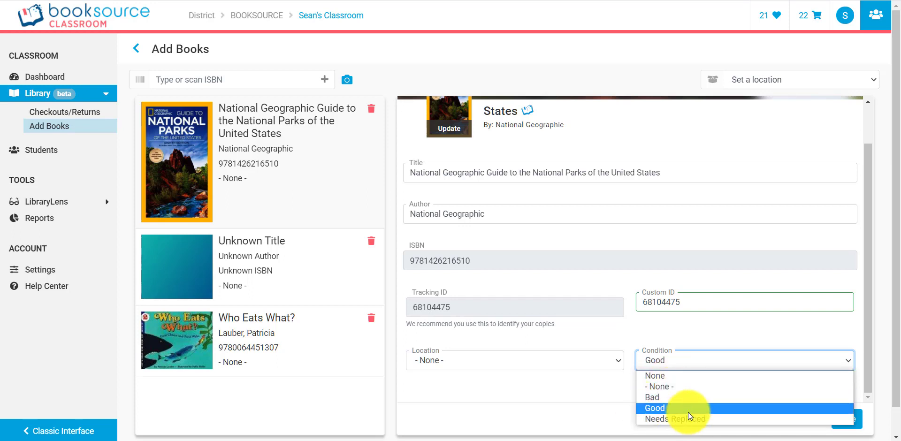
pyautogui.click(592, 393)
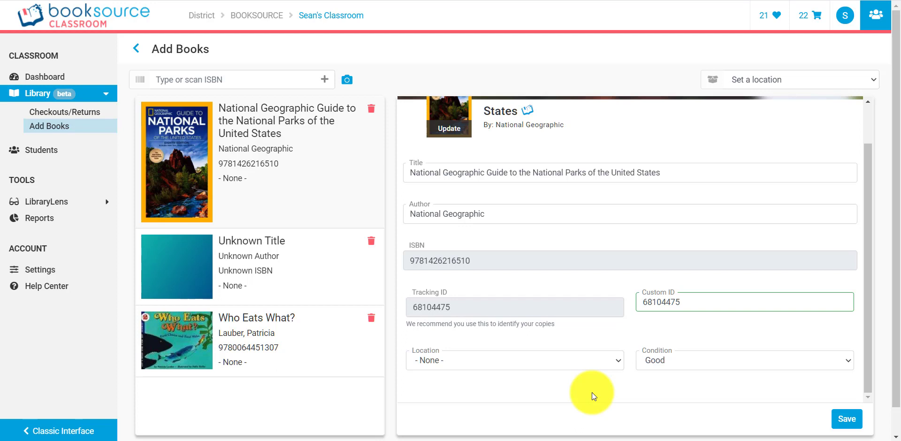
pyautogui.click(572, 361)
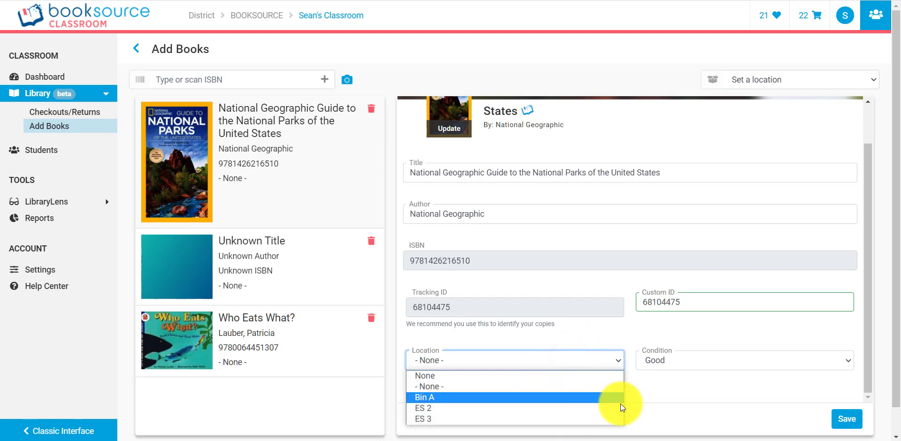
pyautogui.click(646, 395)
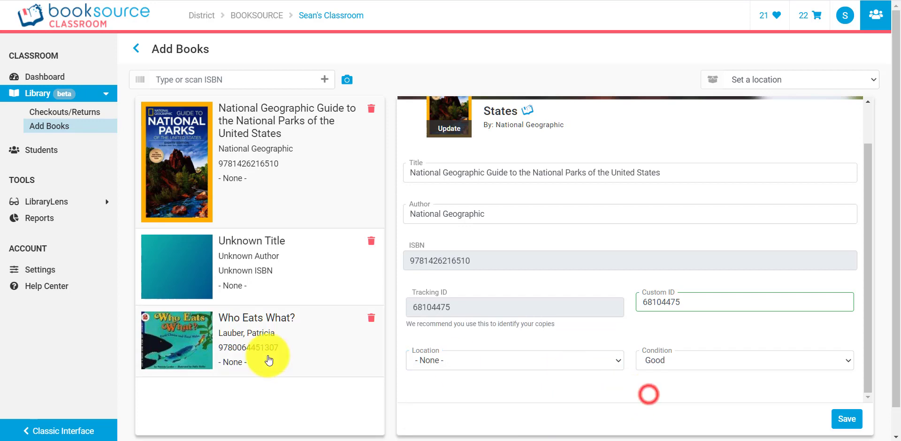
# - Review the custom conditions, locations and genres in the account settings, along with the barcode scanning, returning and overdue book preferences
pyautogui.click(78, 271)
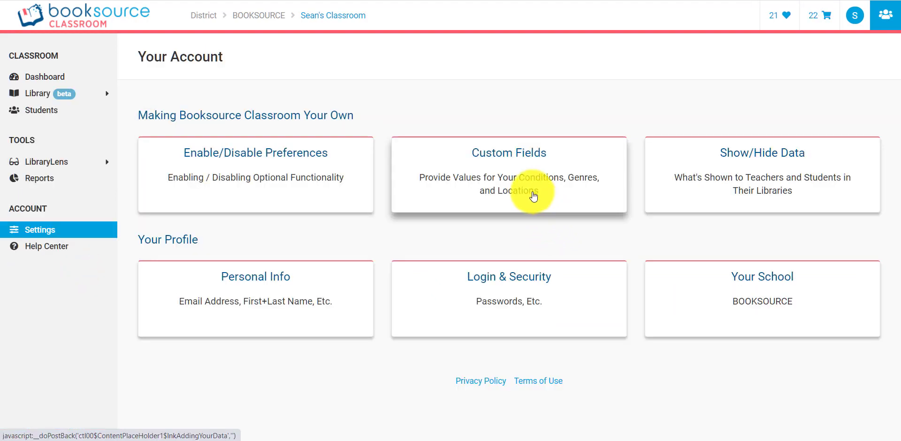
pyautogui.click(490, 191)
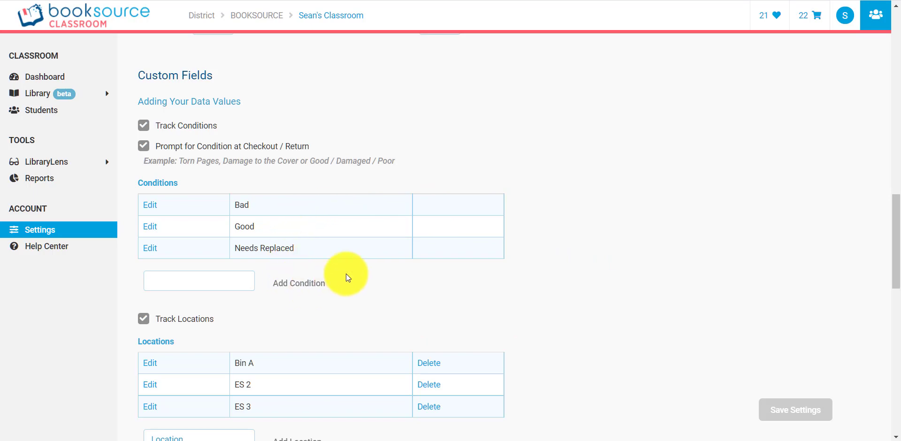
pyautogui.scroll(-4, 326, 248)
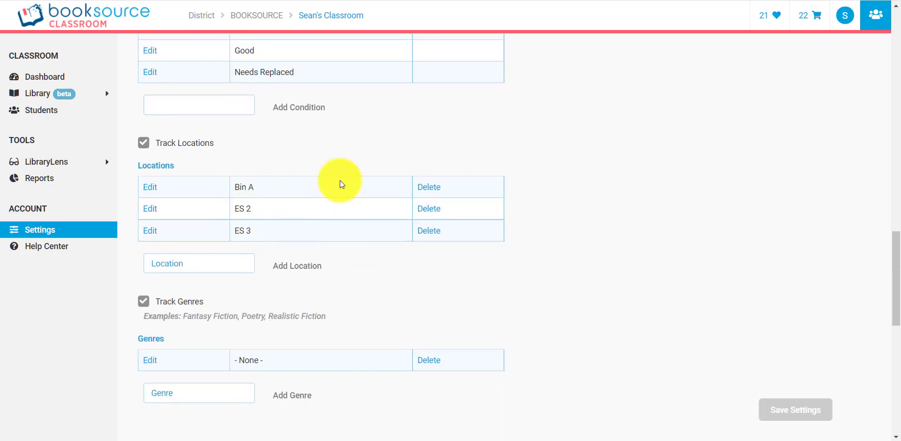
pyautogui.scroll(-3, 315, 235)
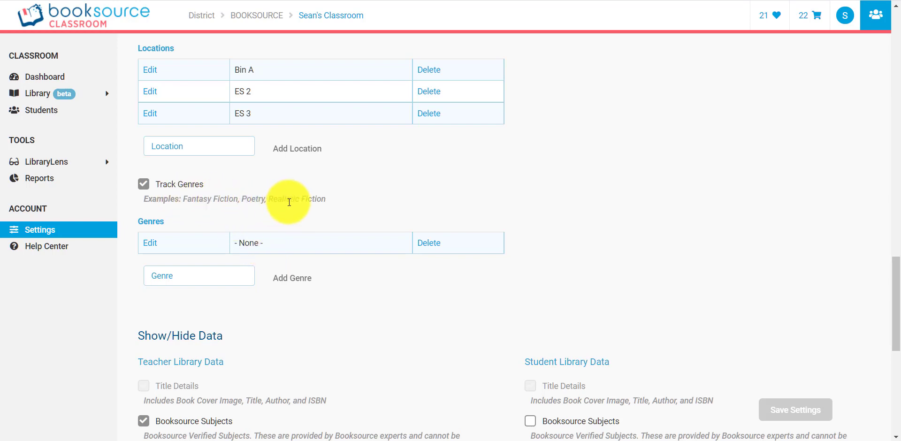
pyautogui.scroll(5, 345, 204)
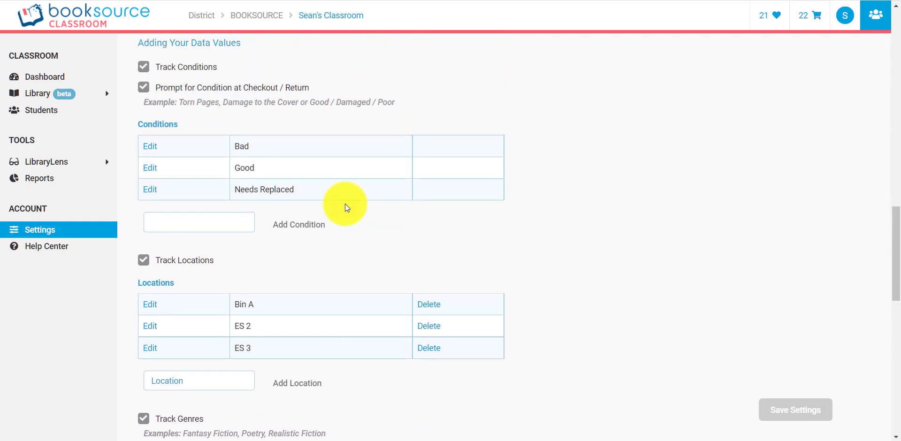
pyautogui.scroll(8, 345, 203)
pyautogui.scroll(6, 370, 214)
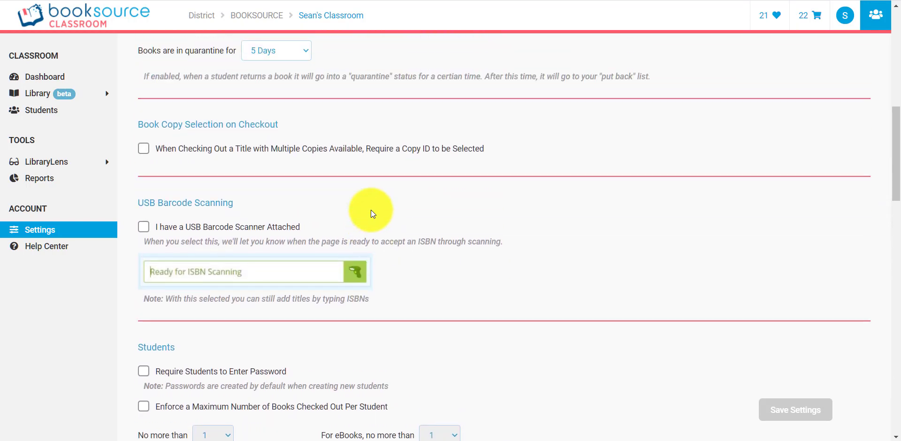
pyautogui.scroll(2, 375, 210)
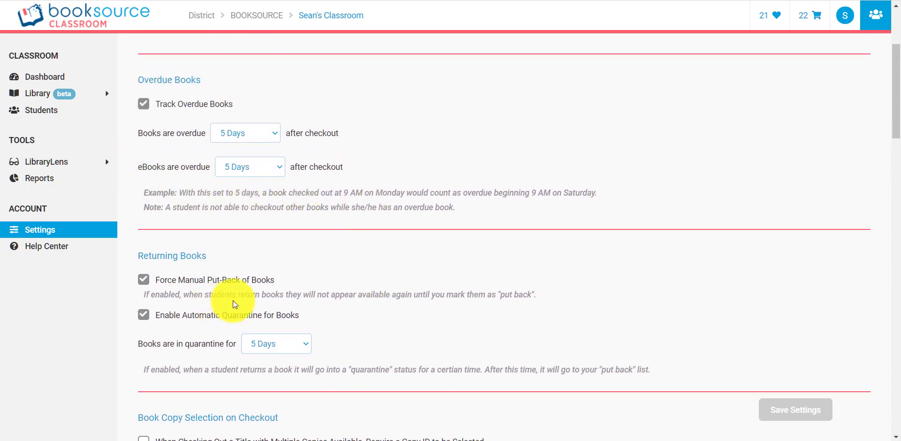
# - Open the library's Checkouts/Returns page and examine the Checked Out, Quarantine and Needs Put Back lists
pyautogui.click(41, 94)
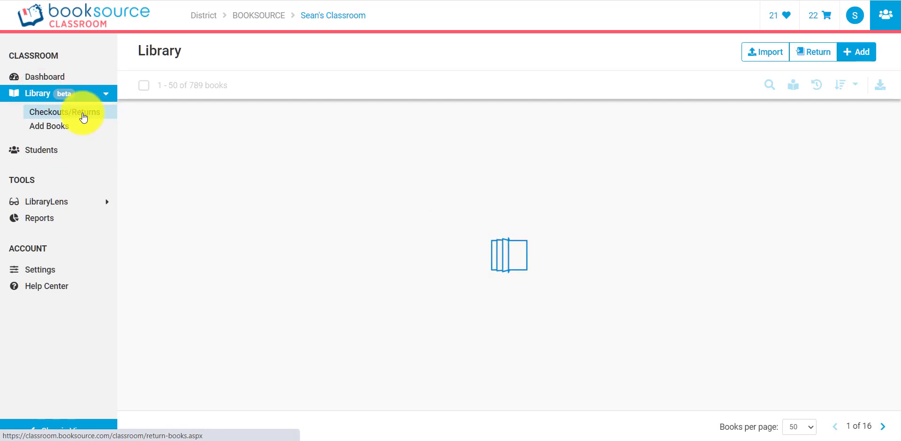
pyautogui.click(83, 117)
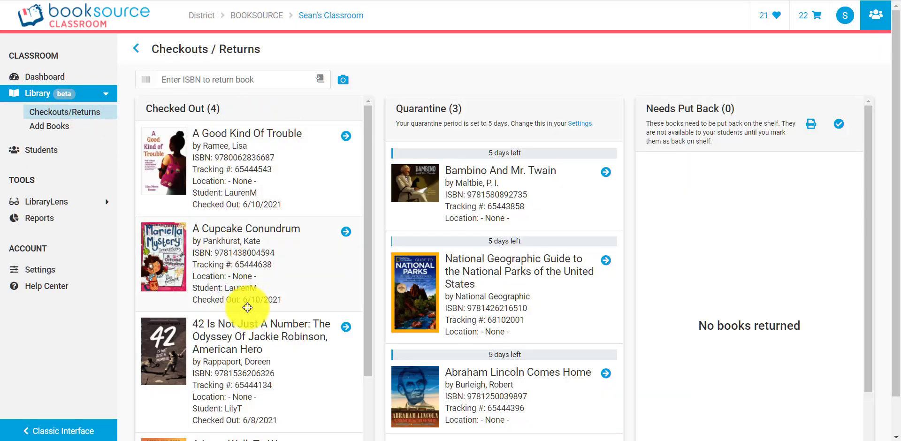
pyautogui.scroll(-2, 272, 291)
pyautogui.scroll(-1, 451, 248)
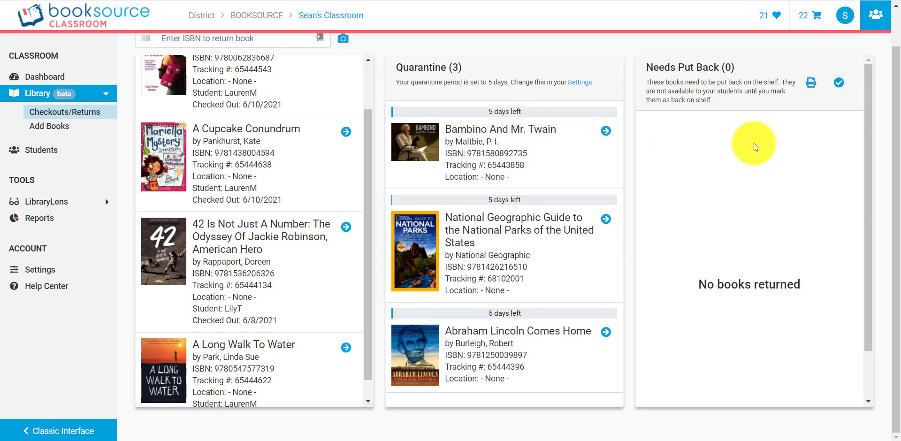
# - Move "Bambino And Mr. Twain" from Quarantine to Needs Put Back and mark the returned books as back on the shelf
pyautogui.moveTo(550, 155); pyautogui.dragTo(802, 169)
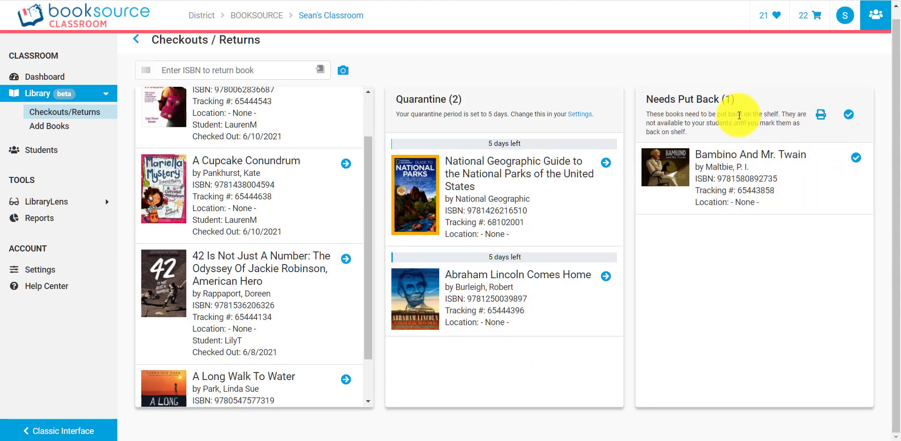
pyautogui.click(848, 114)
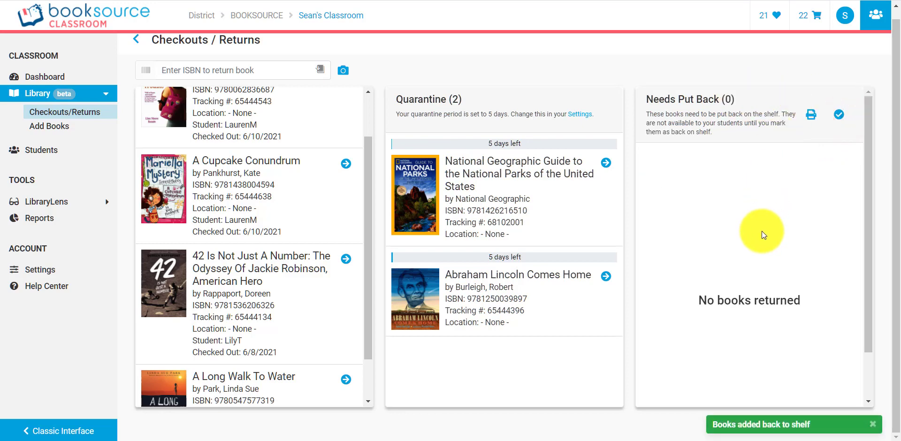
pyautogui.scroll(1, 761, 231)
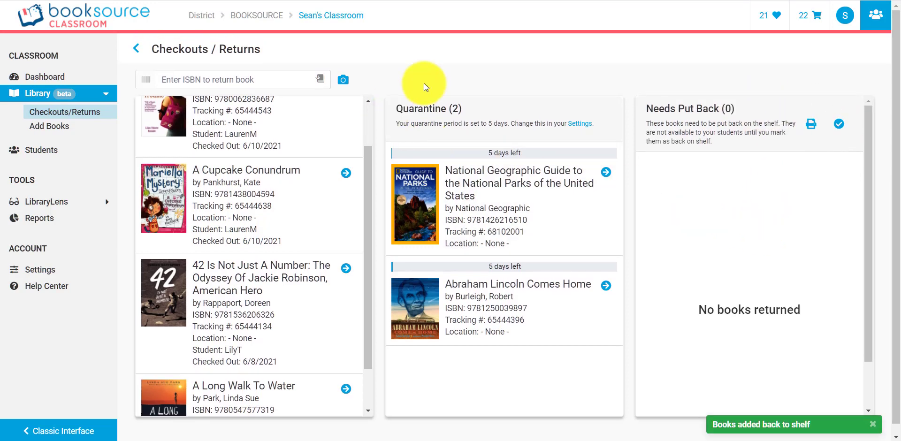
# - Return to the full library and open its advanced search
pyautogui.click(80, 92)
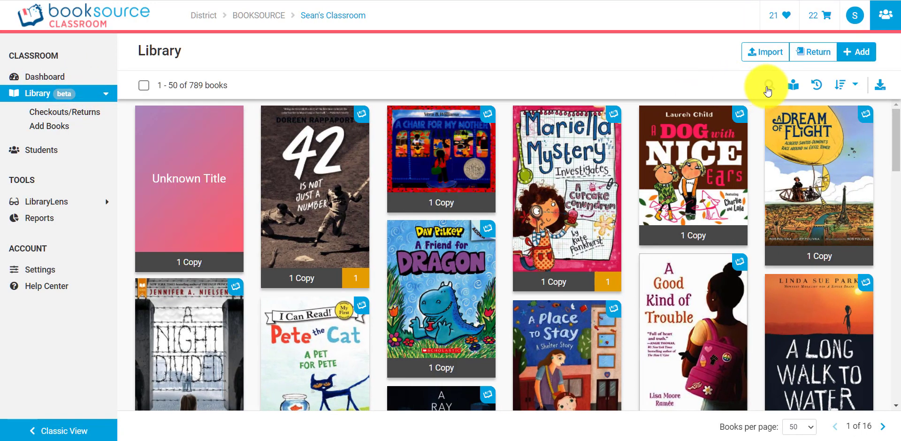
pyautogui.click(768, 90)
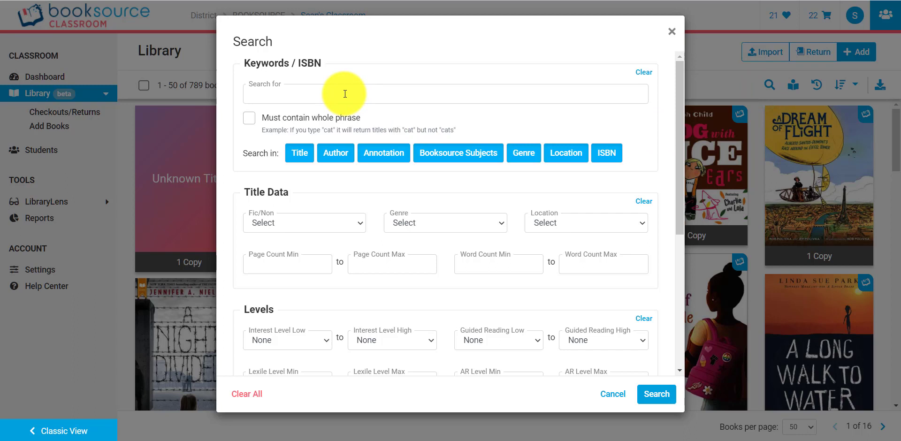
# - Try limiting the keyword search to titles only, and restore the author, annotation, subjects, genre, location and ISBN fields
pyautogui.click(337, 151)
pyautogui.click(374, 153)
pyautogui.click(443, 157)
pyautogui.click(521, 160)
pyautogui.click(566, 155)
pyautogui.click(605, 154)
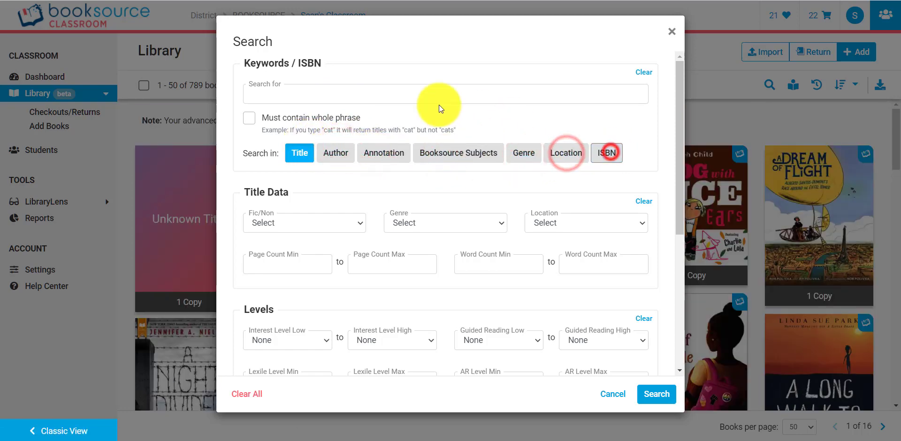
pyautogui.click(337, 152)
pyautogui.click(376, 152)
pyautogui.click(441, 160)
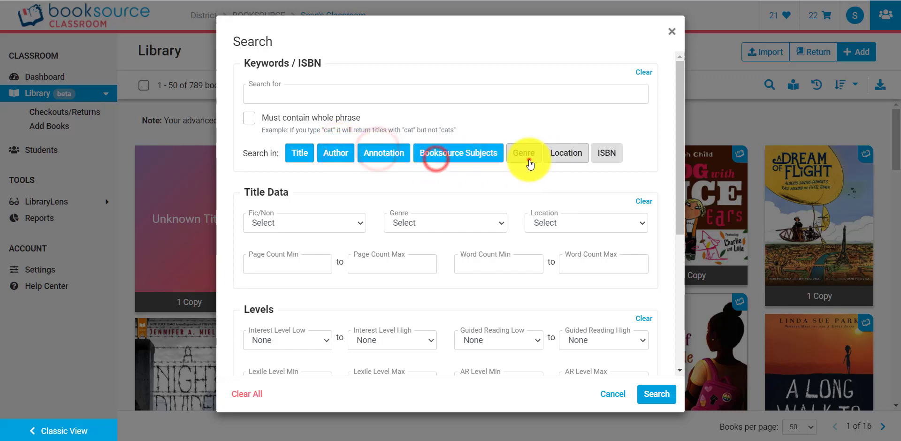
pyautogui.click(524, 154)
pyautogui.click(566, 154)
pyautogui.click(603, 148)
# - Search the library for "citizen" across all search fields
pyautogui.click(517, 96)
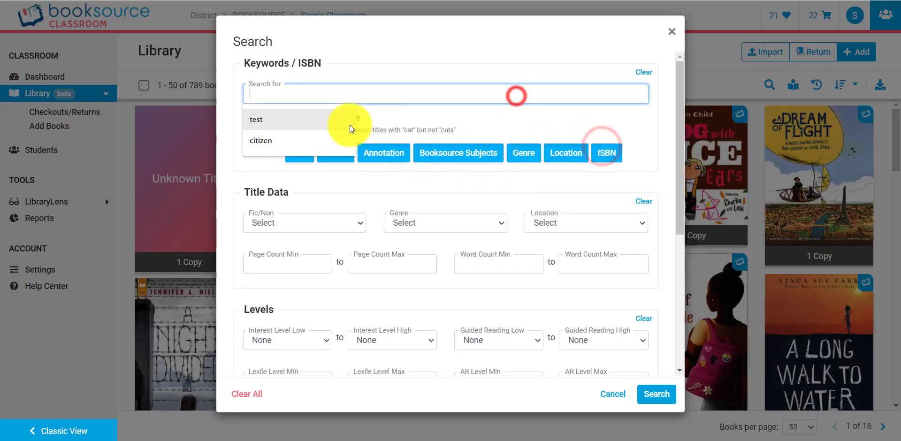
pyautogui.click(324, 137)
pyautogui.click(656, 398)
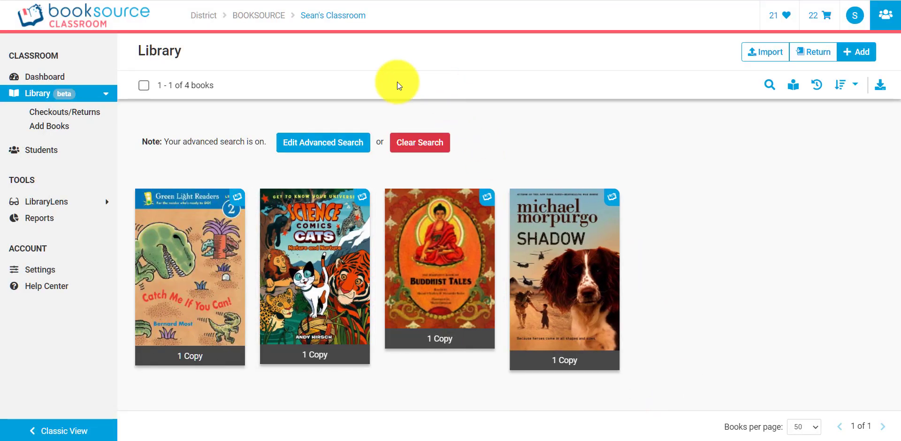
# - Narrow the "citizen" search by excluding the Title and Author fields
pyautogui.click(332, 141)
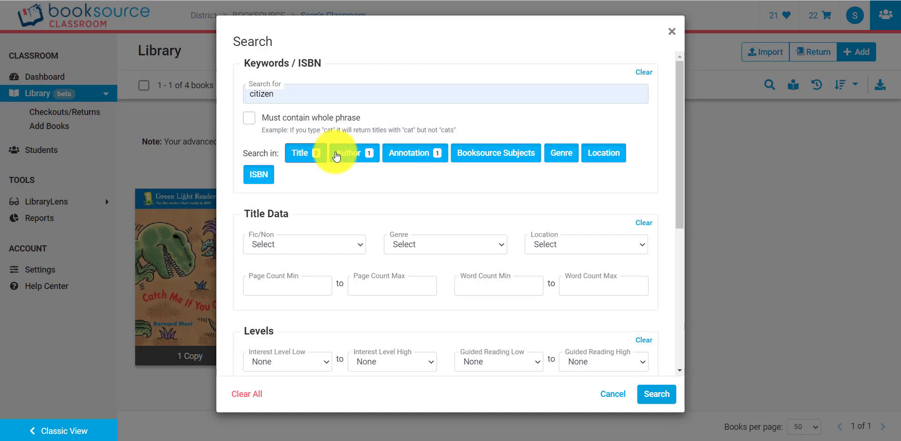
pyautogui.click(359, 159)
pyautogui.click(302, 153)
pyautogui.click(666, 397)
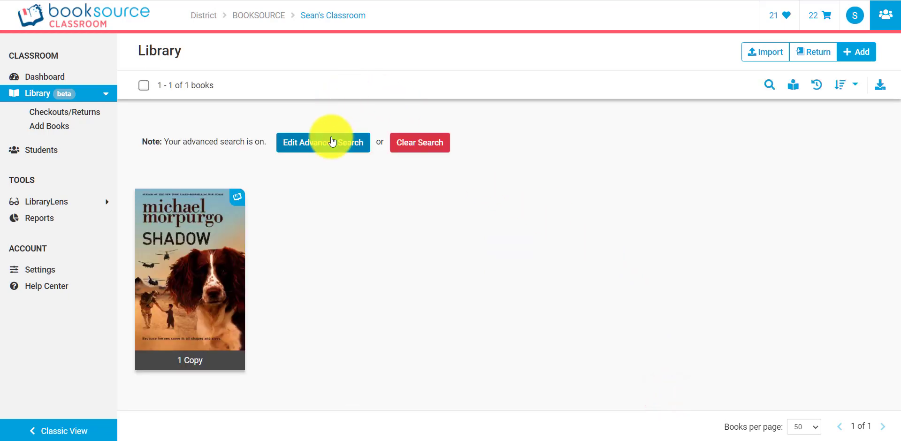
# - Clear all advanced search criteria and search for books that are missing a cover image
pyautogui.click(332, 140)
pyautogui.scroll(-2, 452, 184)
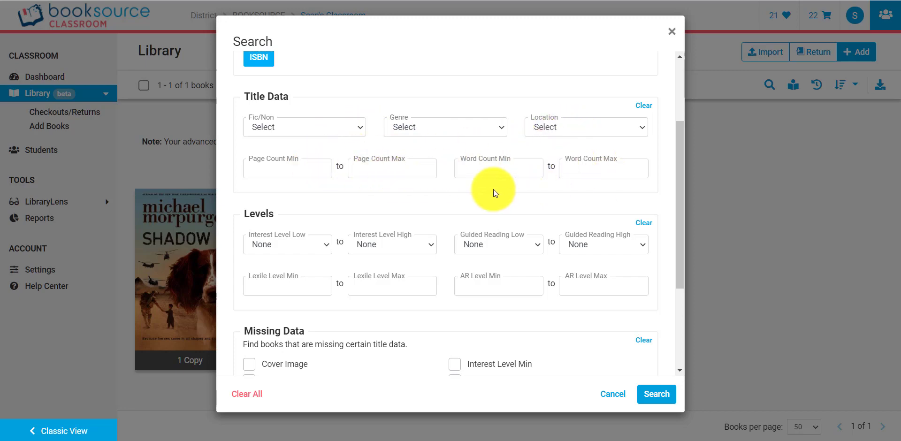
pyautogui.scroll(-3, 494, 189)
pyautogui.scroll(-1, 470, 209)
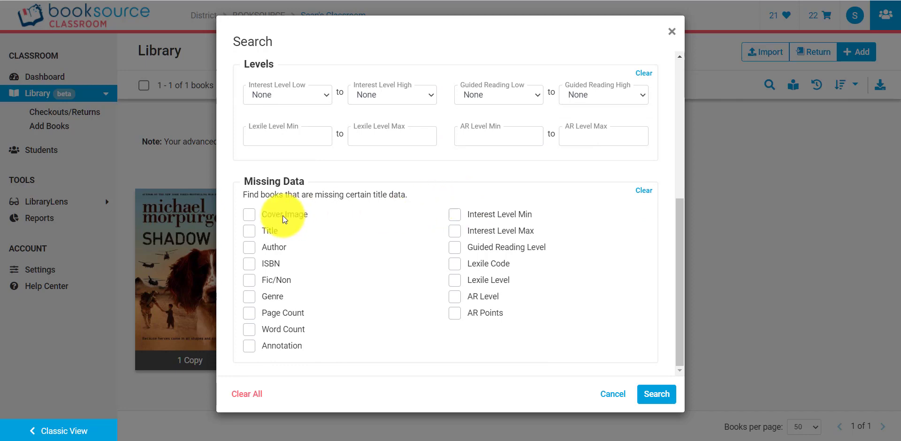
pyautogui.click(259, 396)
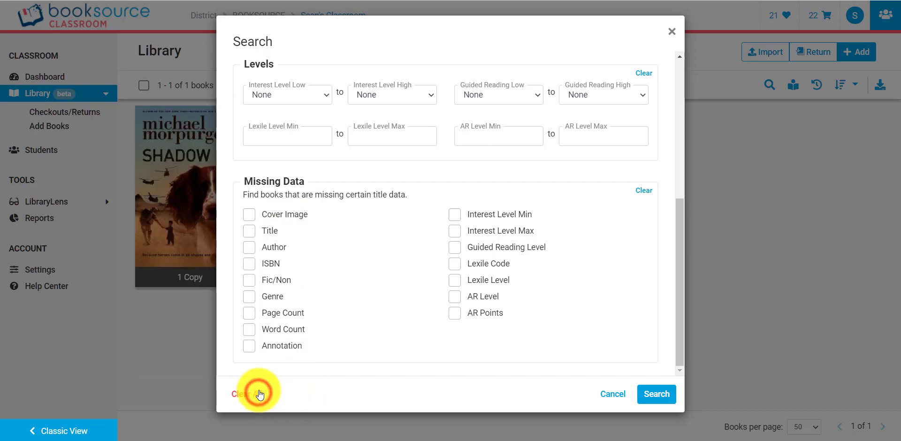
pyautogui.click(280, 215)
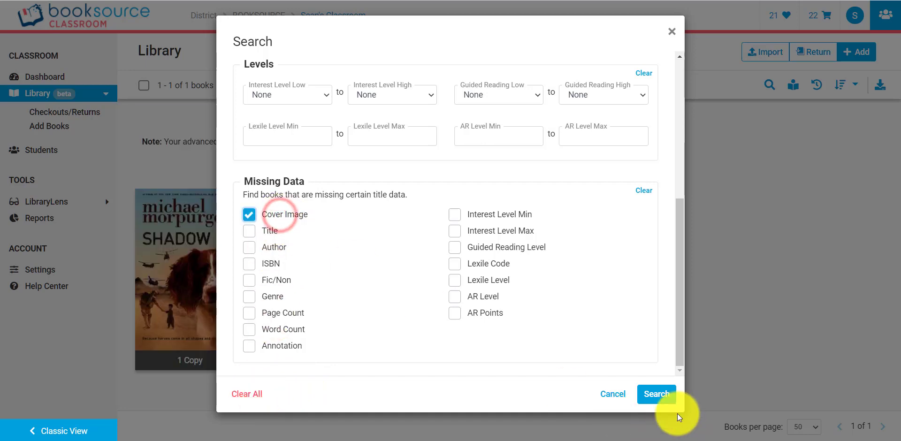
pyautogui.click(661, 394)
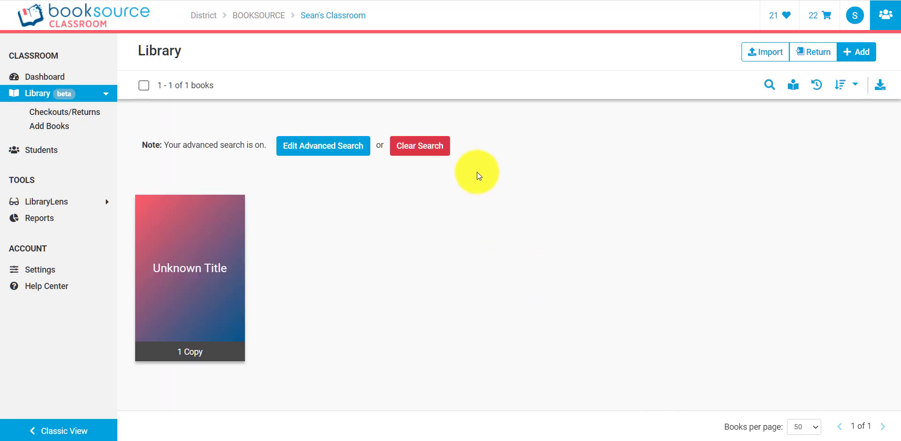
# - Remove the missing Cover Image criterion from the advanced search and close the search form
pyautogui.moveTo(215, 301)
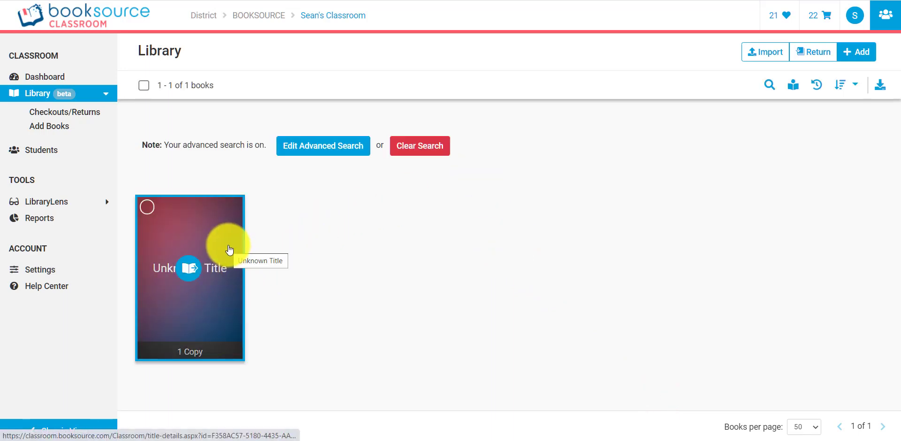
pyautogui.click(336, 146)
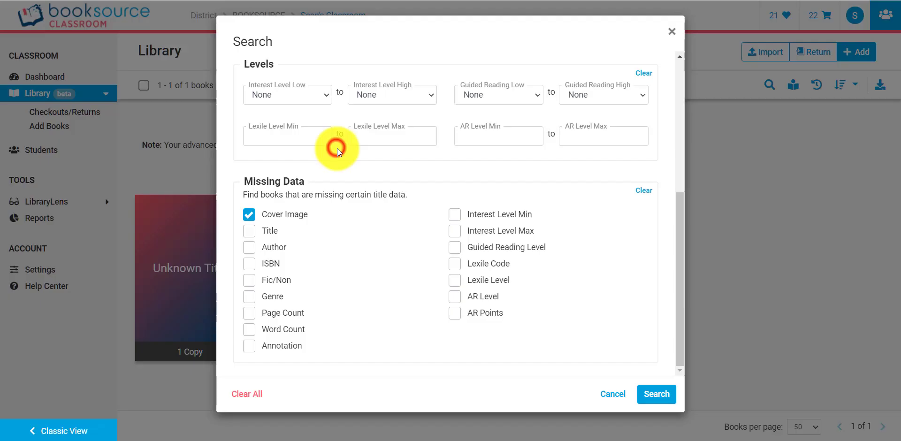
pyautogui.click(286, 212)
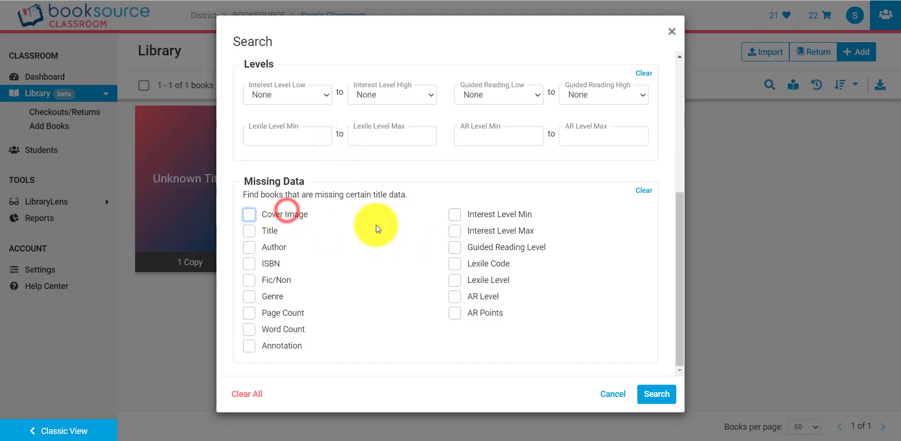
pyautogui.click(626, 394)
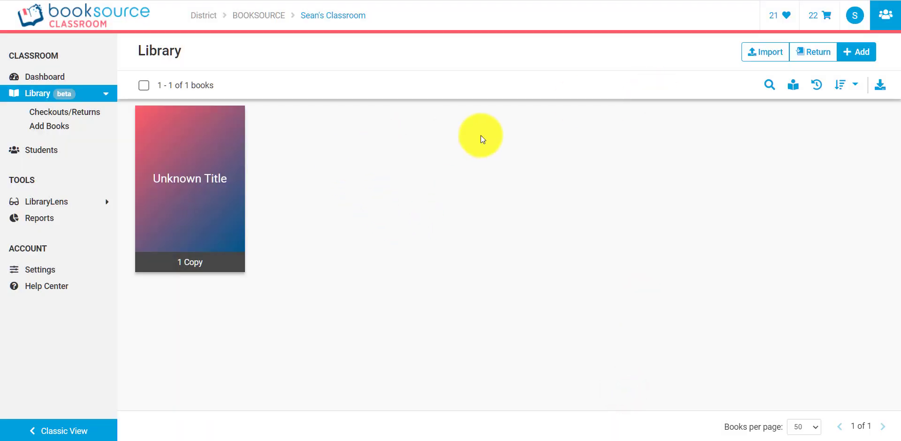